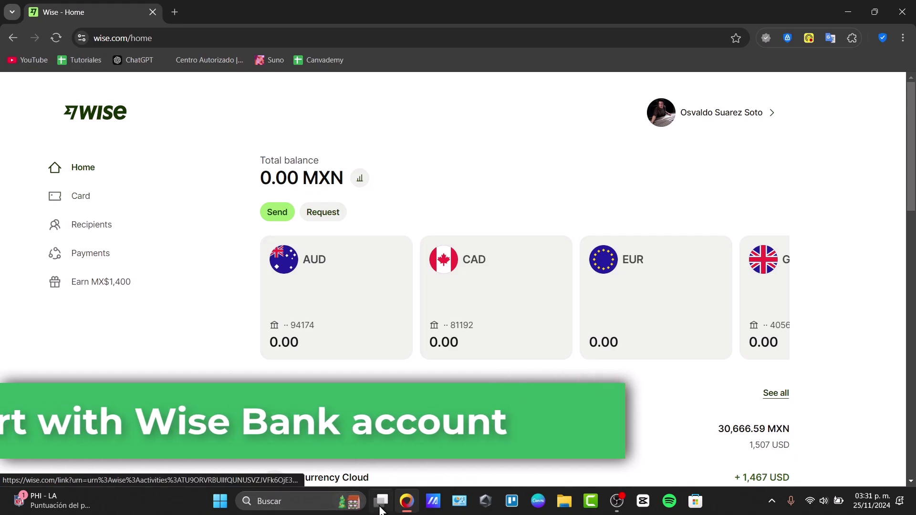
Step: Open a private browser window and load the Wise login page at wise.com/login
right_click(405, 509)
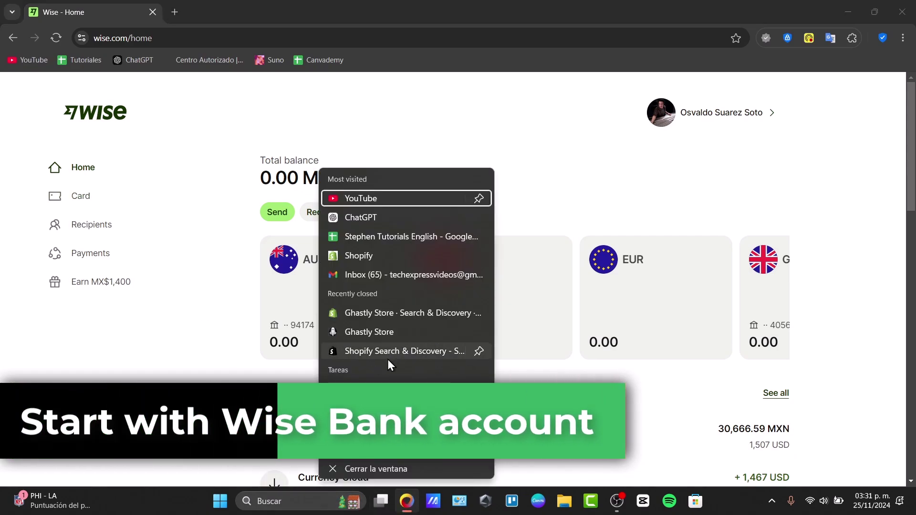
left_click(377, 408)
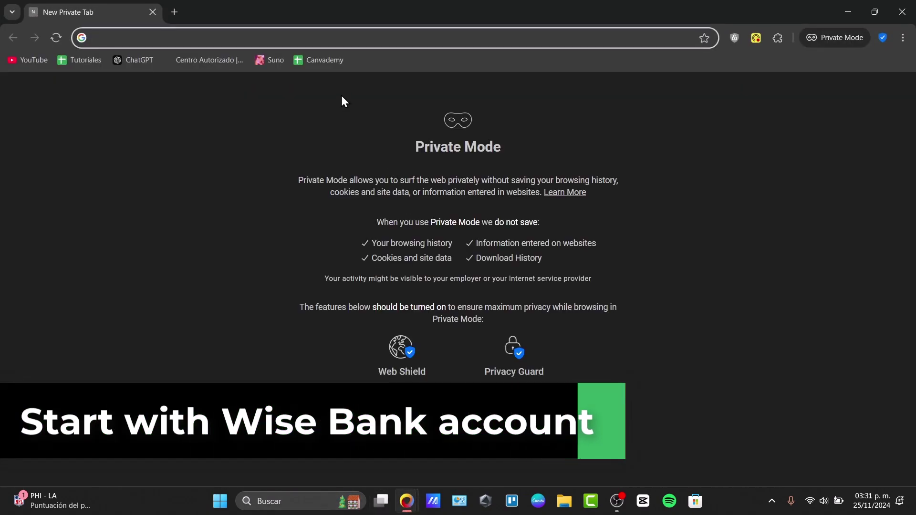
type("wise.com/login?redirectUrl=%2Fhome")
key("Return")
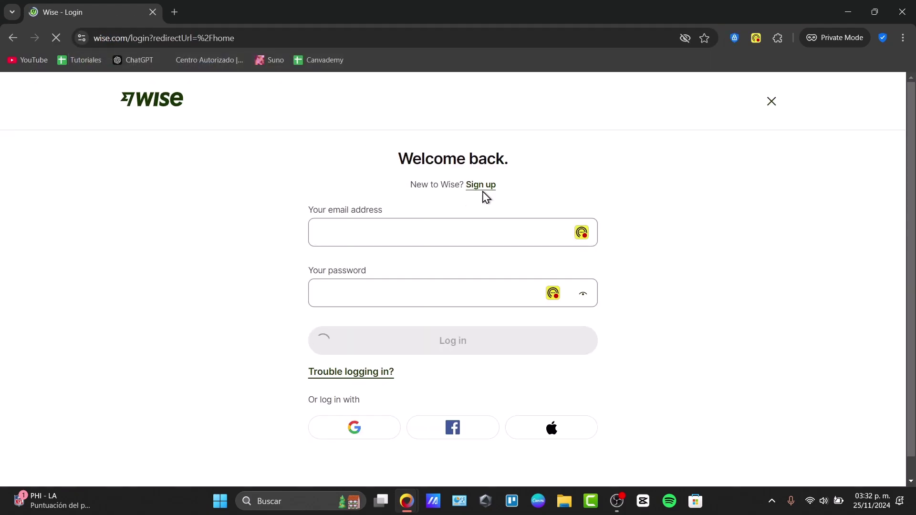
Step: Go to the sign-up form for a new Wise account and point out its email and Google registration options
scroll(736, 321, "down", 1)
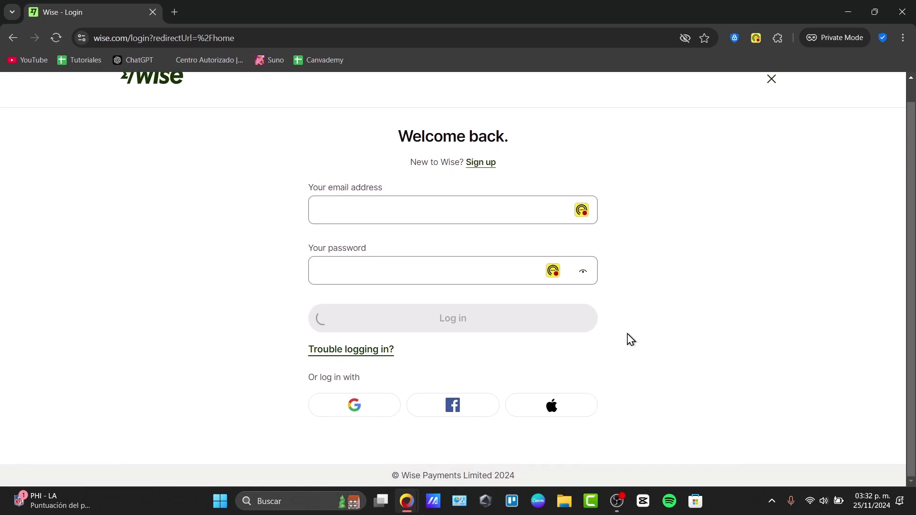
left_click(483, 161)
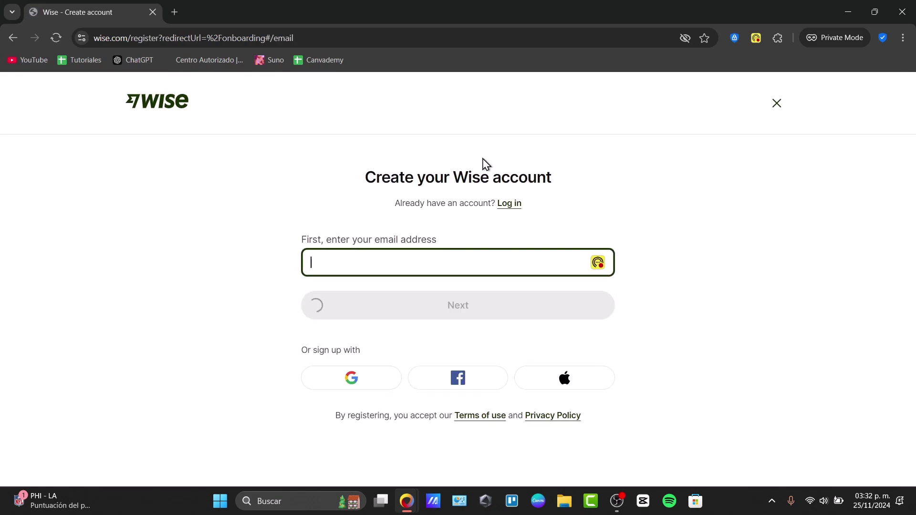
left_click(350, 259)
left_click(368, 383)
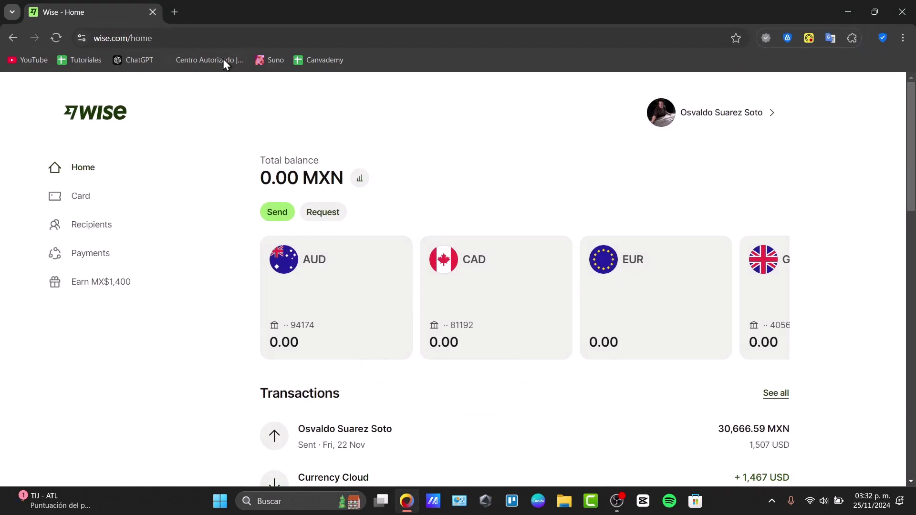
Step: Open Proof of account ownership under the account's statements and documents, and look through the currency accounts it can be issued for
left_click(728, 112)
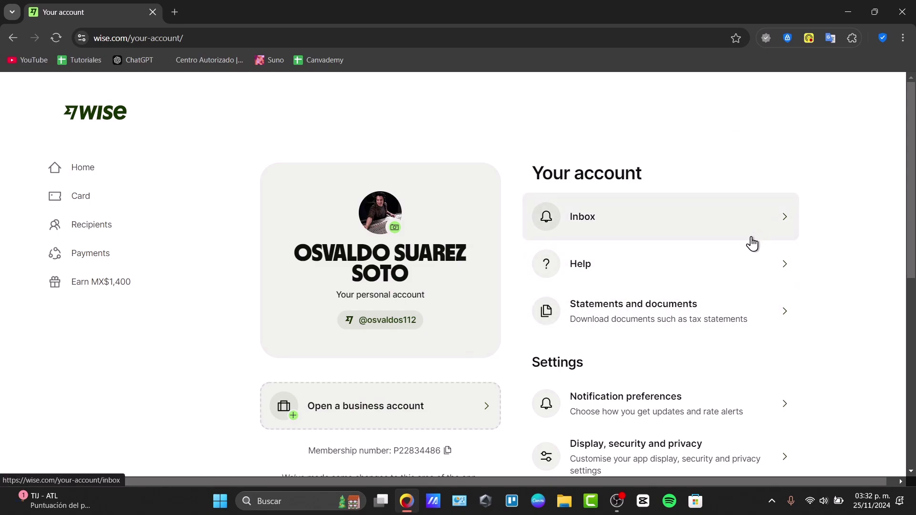
left_click(733, 306)
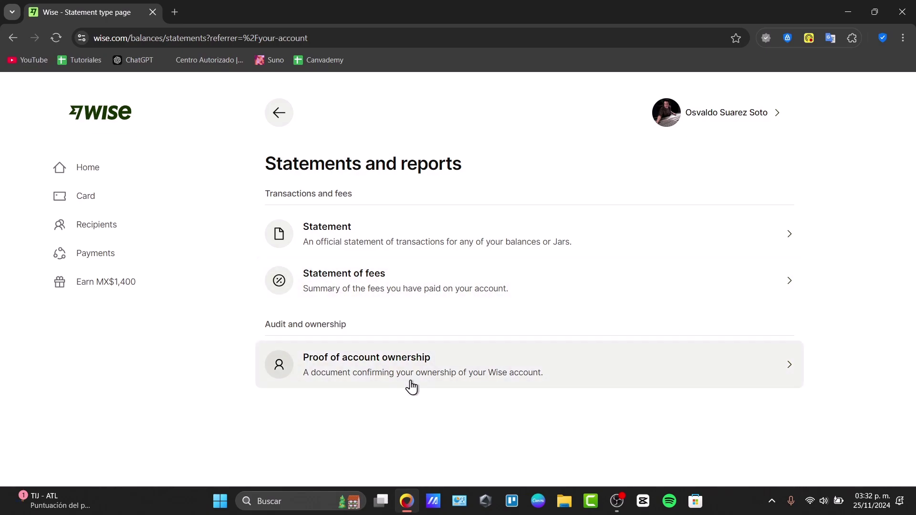
left_click(385, 383)
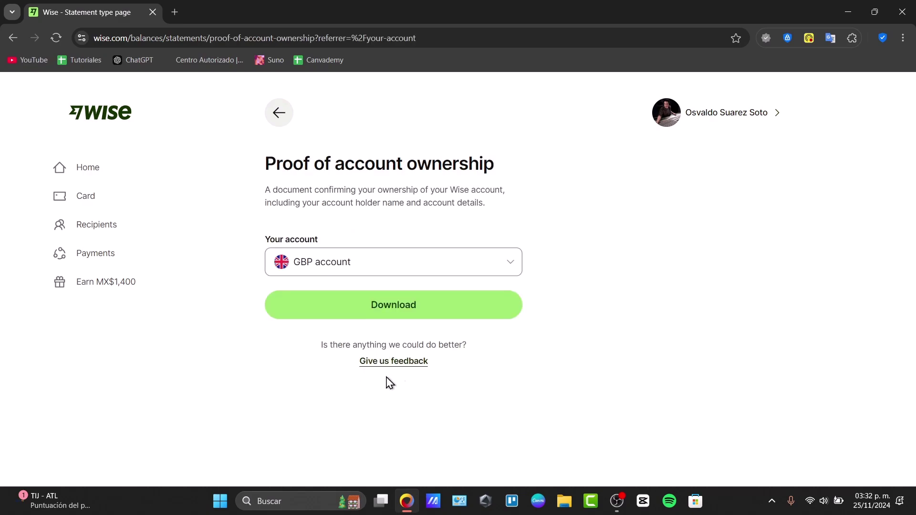
left_click(373, 263)
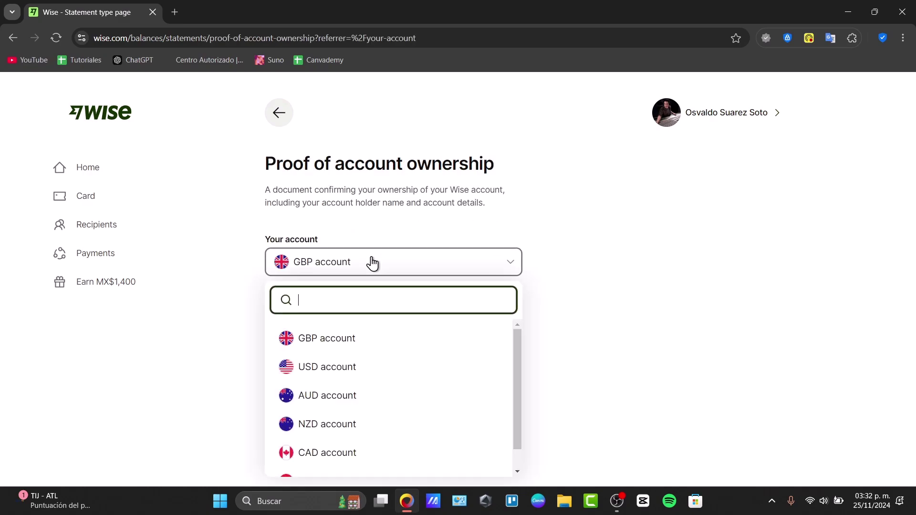
left_click(549, 362)
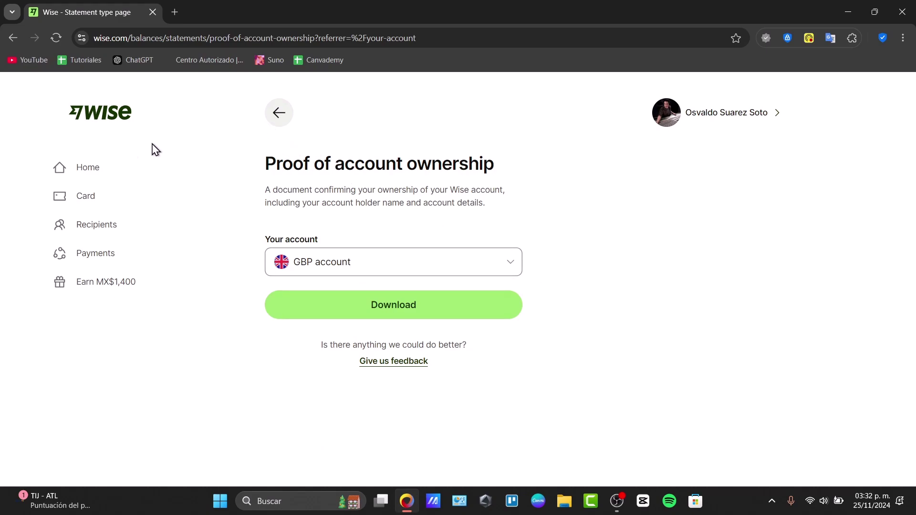
Step: Return to the account home page and highlight the total balance
left_click(77, 171)
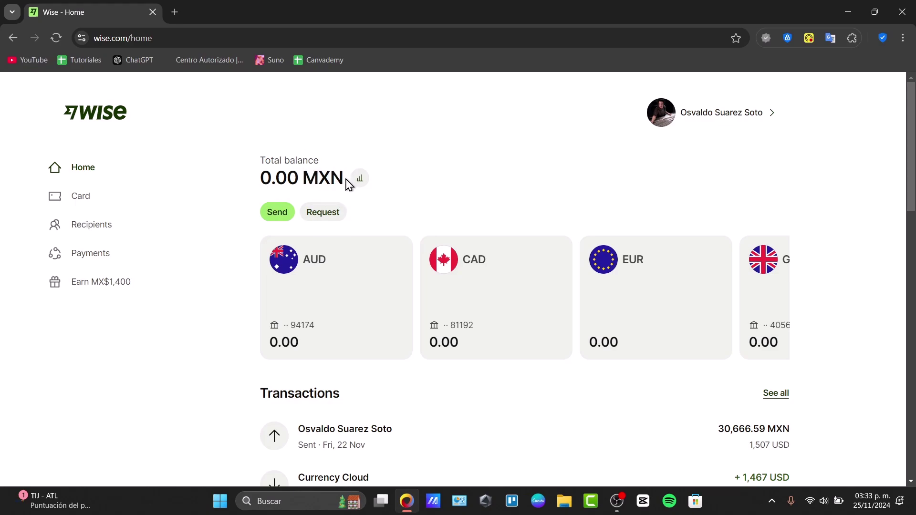
left_click_drag(346, 179, 264, 182)
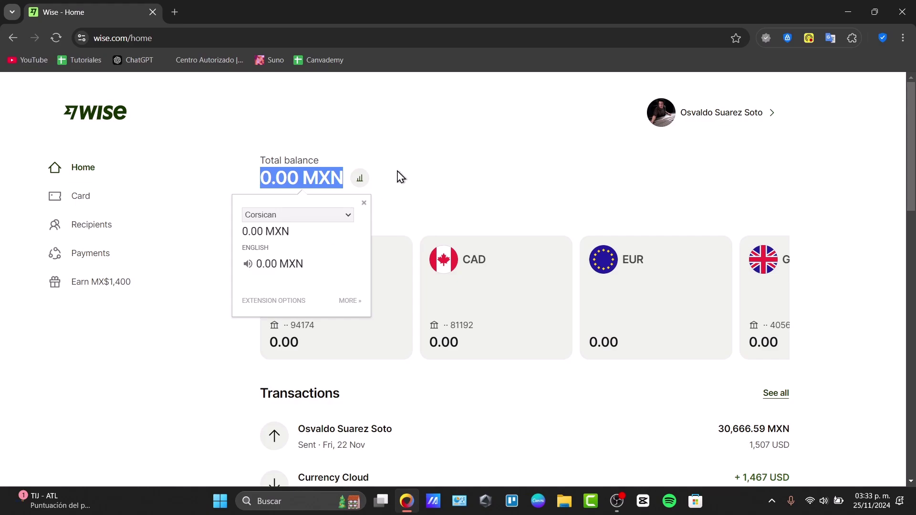
left_click(427, 161)
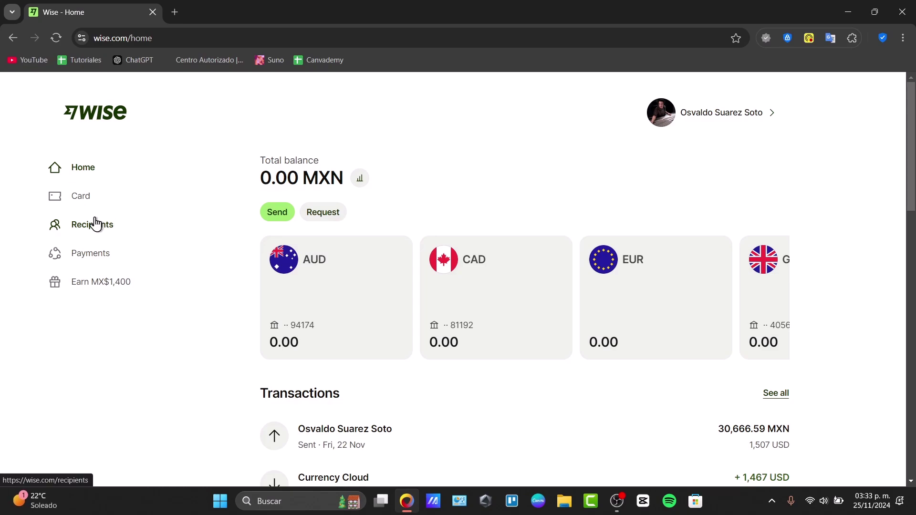
Step: Look through the Card, Payments and Recipients pages of the account
left_click(77, 209)
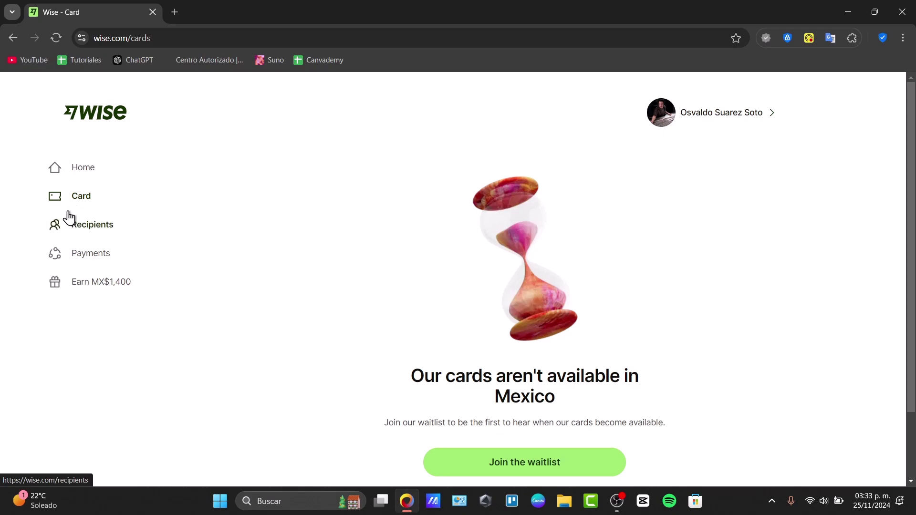
left_click(97, 252)
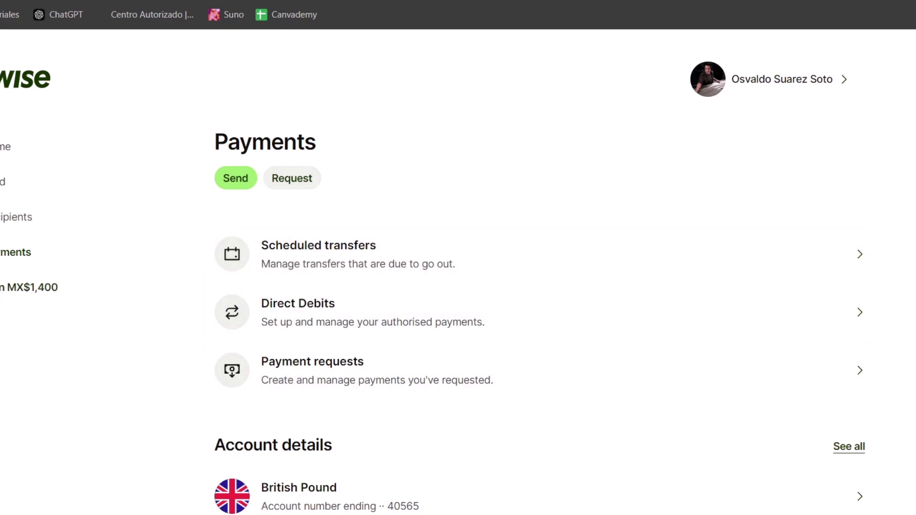
left_click(29, 215)
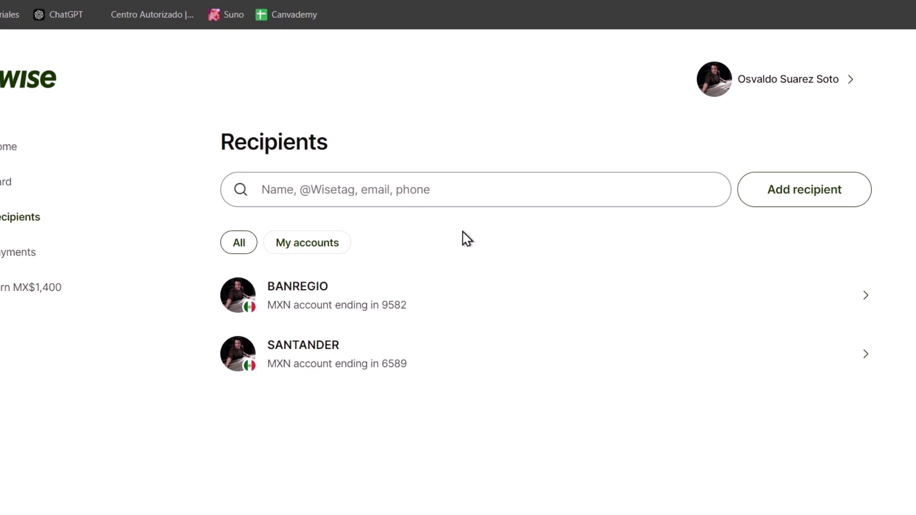
Step: Start adding a Mexican peso (MXN) recipient by entering bank details, with Myself as the recipient
left_click(788, 202)
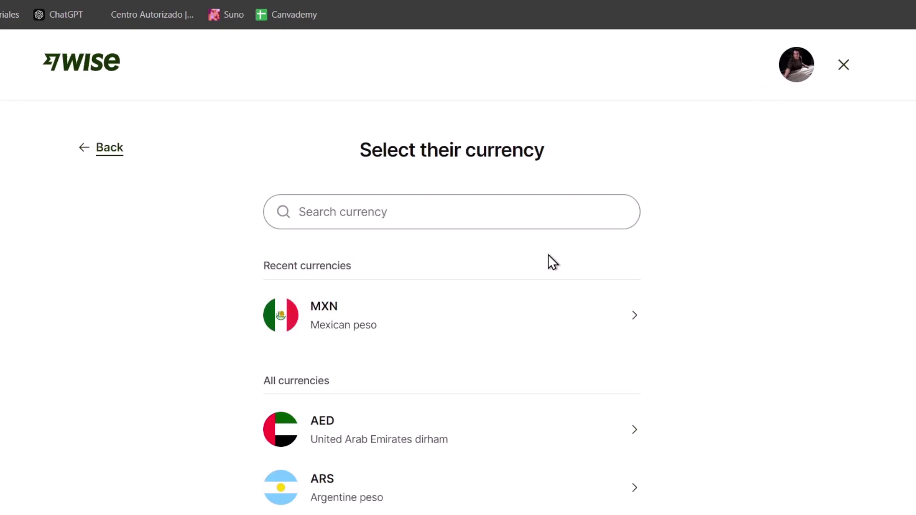
left_click_drag(359, 160, 667, 162)
scroll(667, 164, "down", 5)
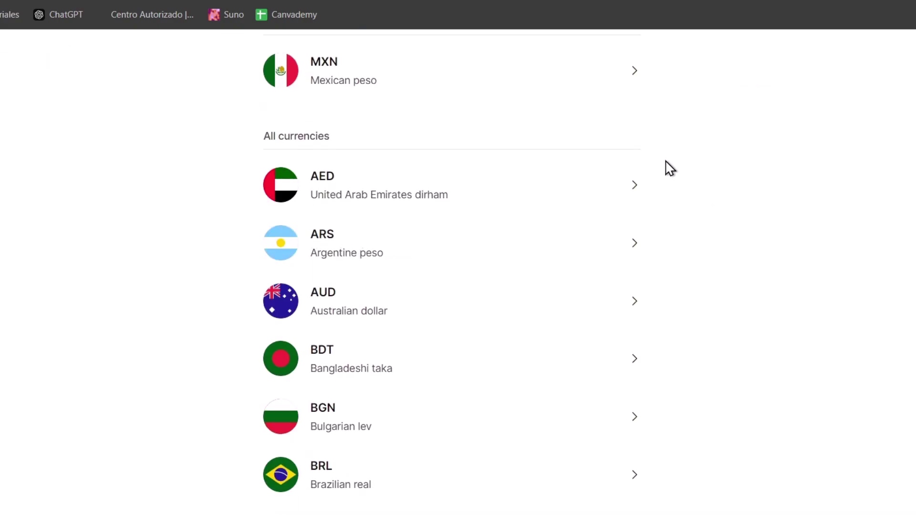
scroll(668, 172, "up", 5)
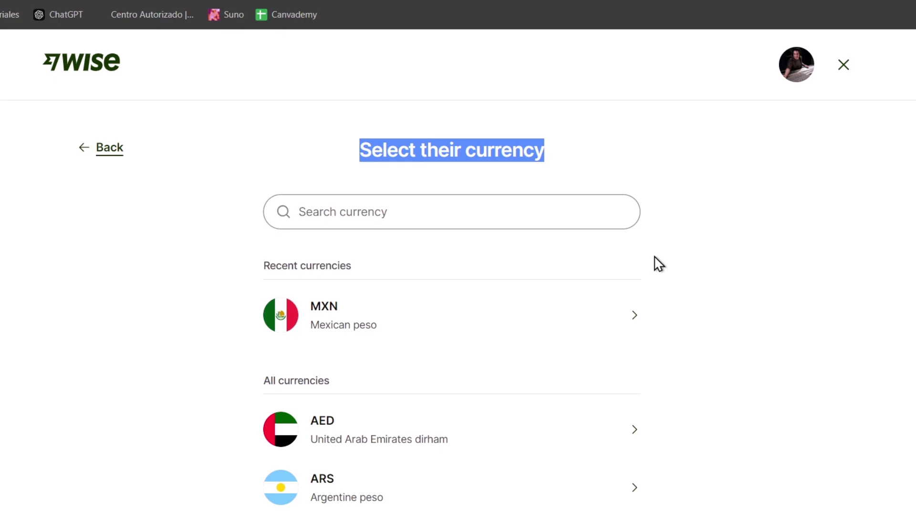
left_click(465, 309)
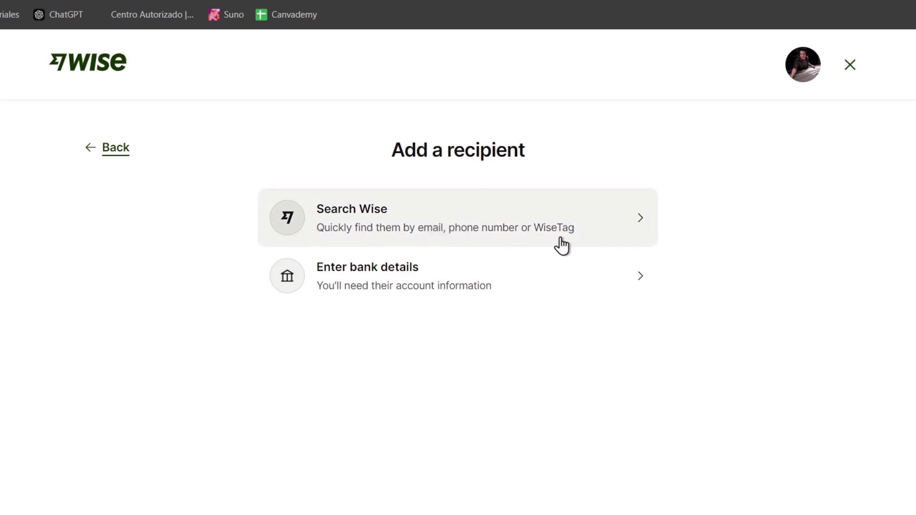
left_click(410, 291)
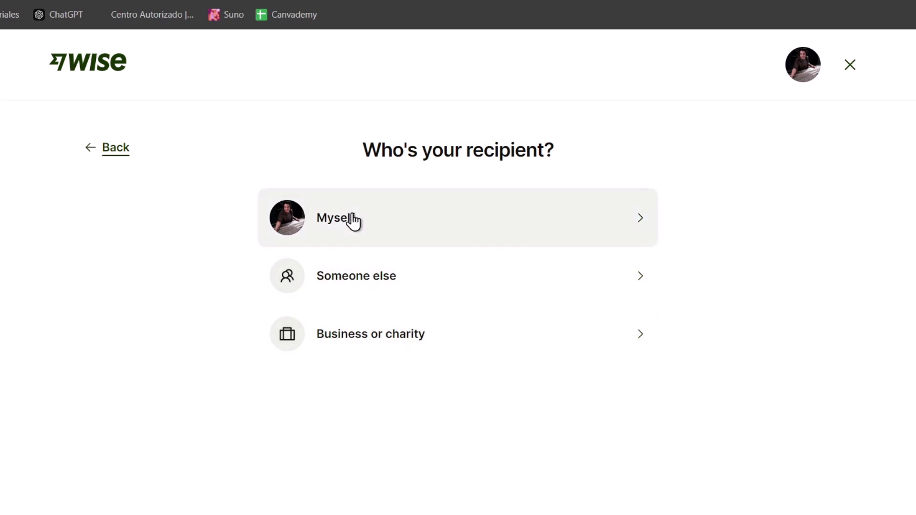
left_click(353, 217)
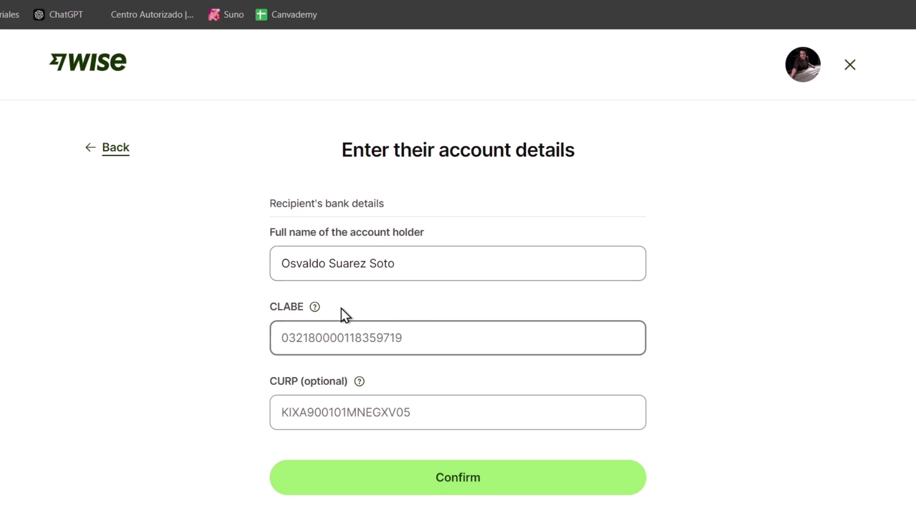
Step: Read the help for the CURP field and try to confirm the recipient's account details with CLABE and CURP left empty
mouse_move(315, 308)
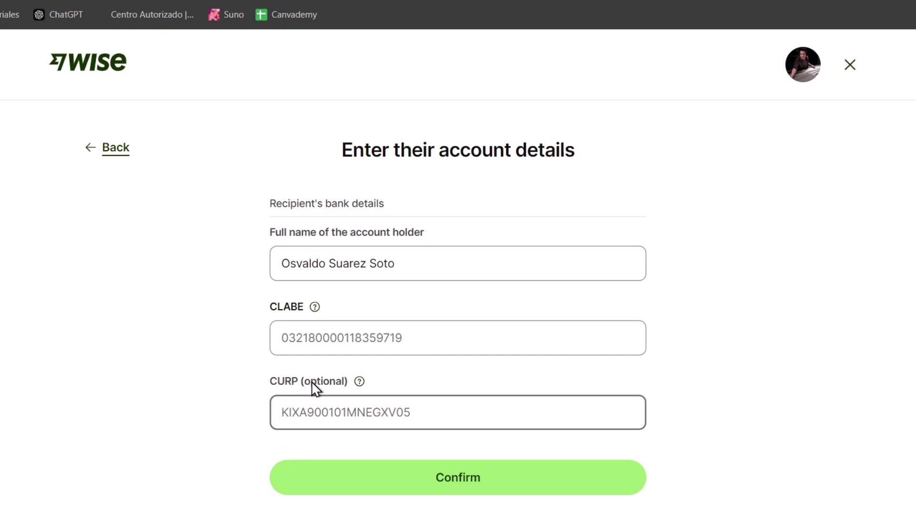
left_click(355, 383)
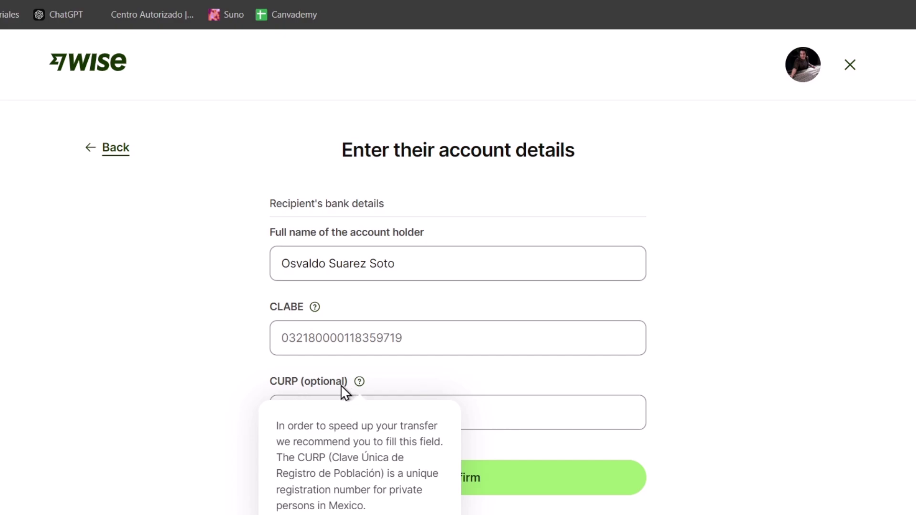
left_click(245, 388)
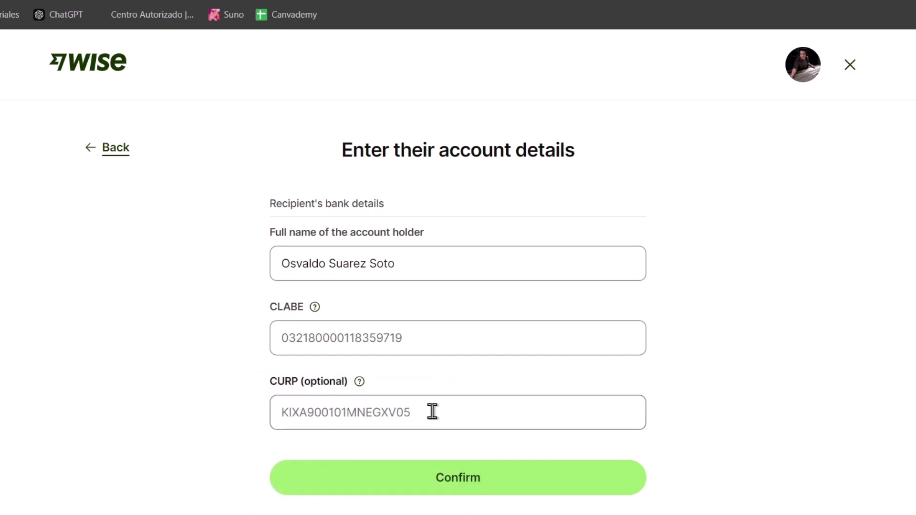
left_click(394, 404)
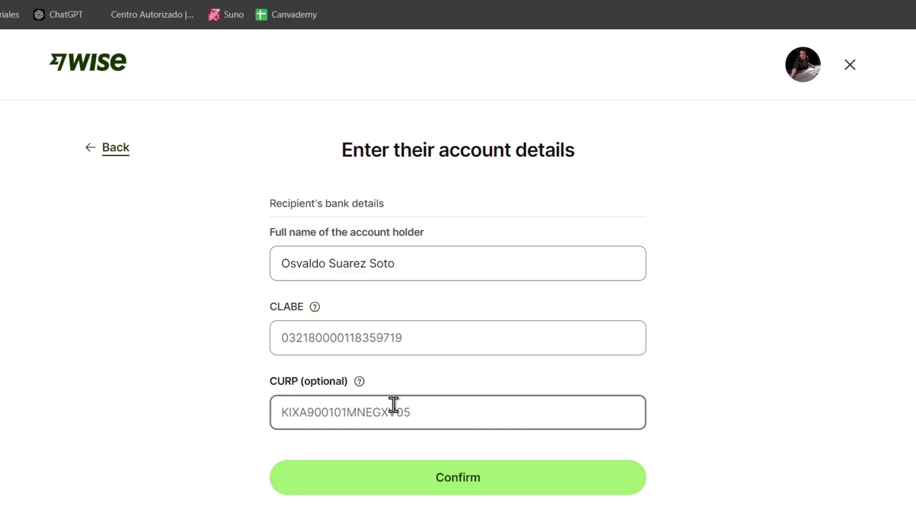
left_click(404, 340)
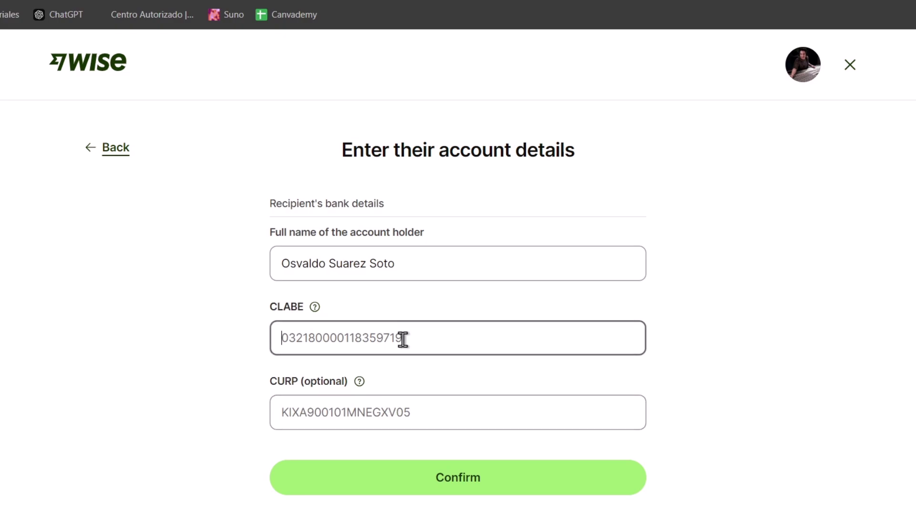
left_click(483, 480)
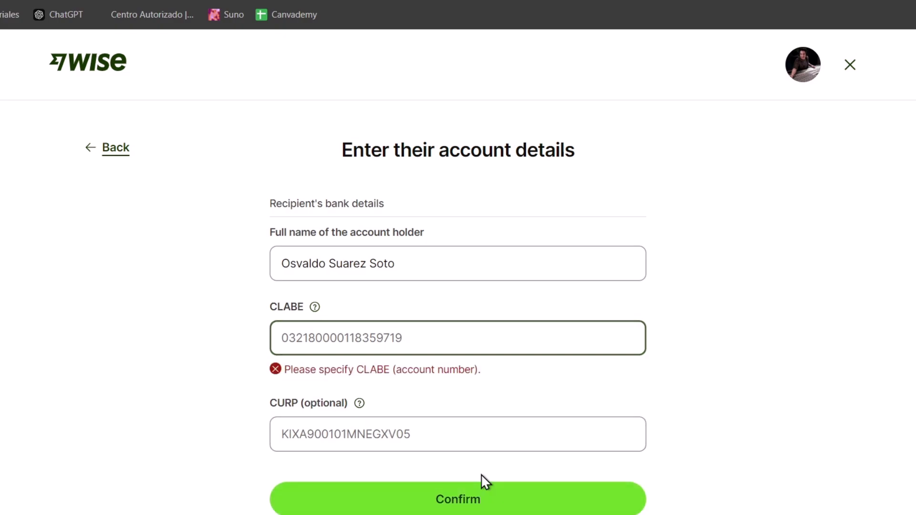
Step: Back out of the new recipient form to the Recipients list without adding anyone
left_click(119, 154)
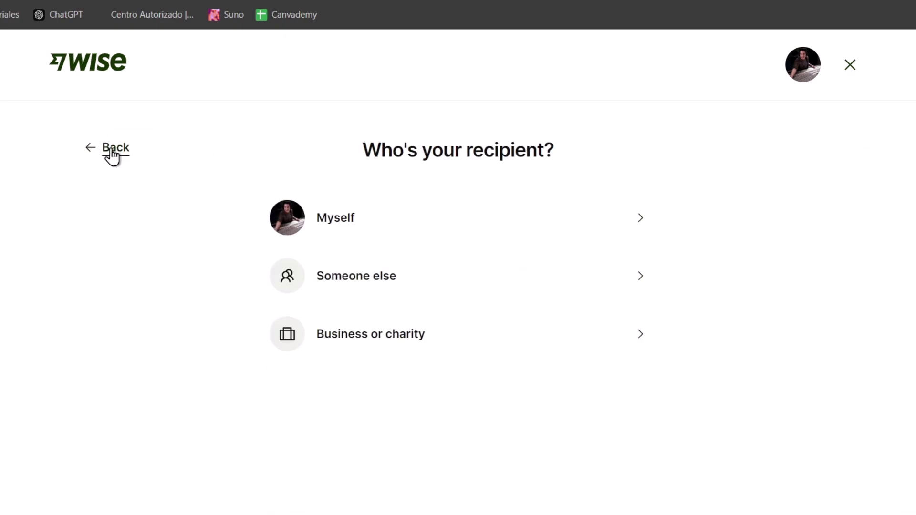
left_click(124, 160)
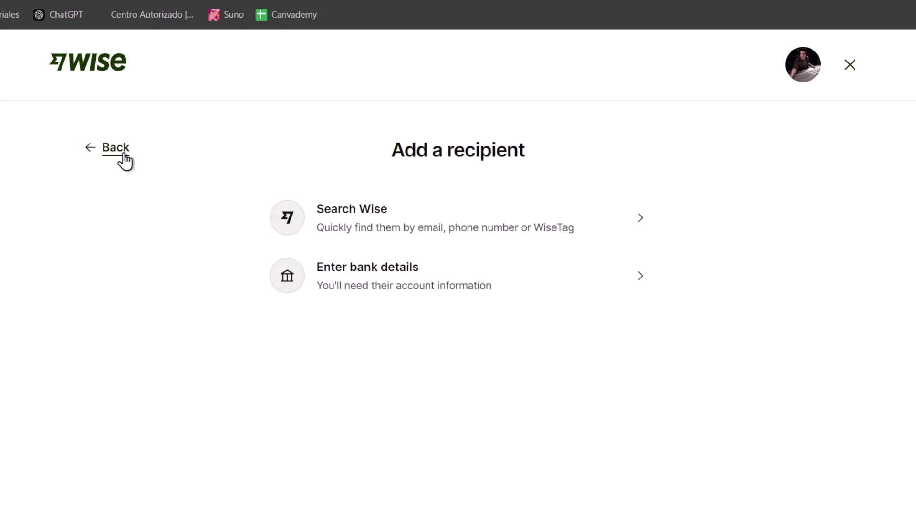
left_click(124, 161)
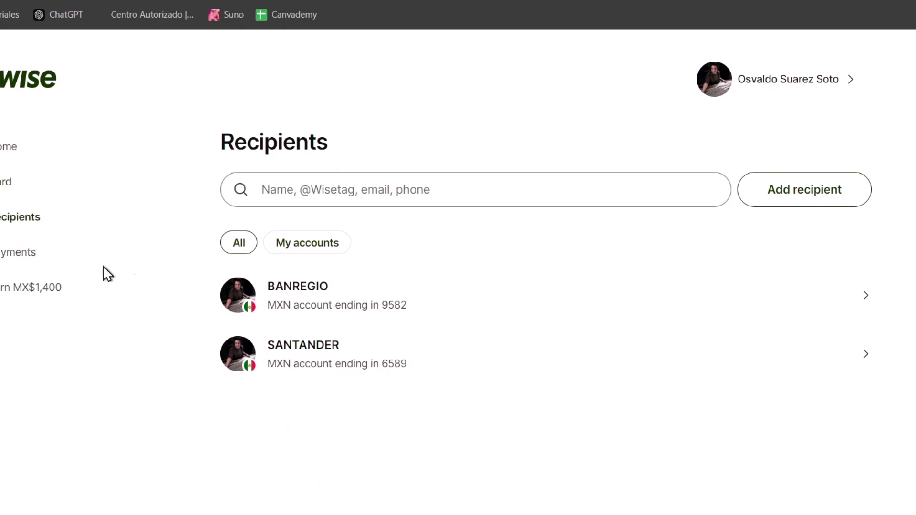
Step: Filter the recipients to My accounts and review the account details of the SANTANDER recipient
left_click(311, 246)
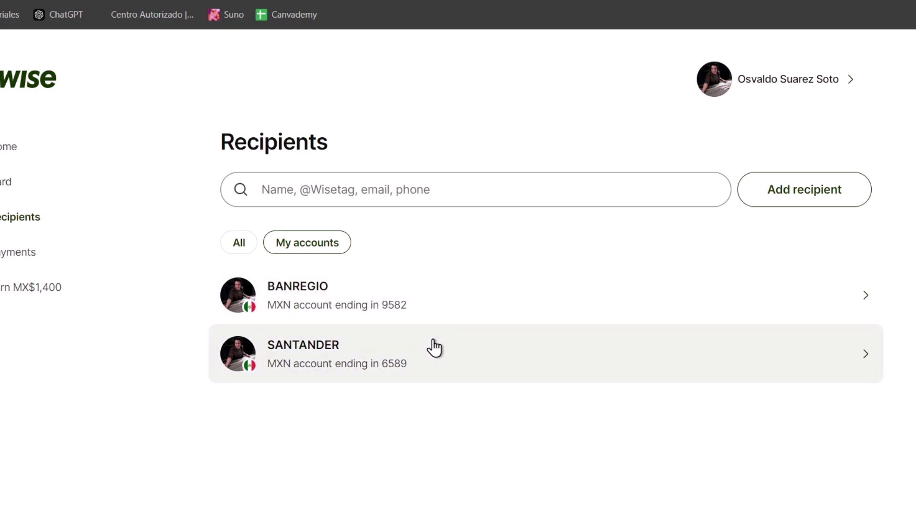
left_click(434, 349)
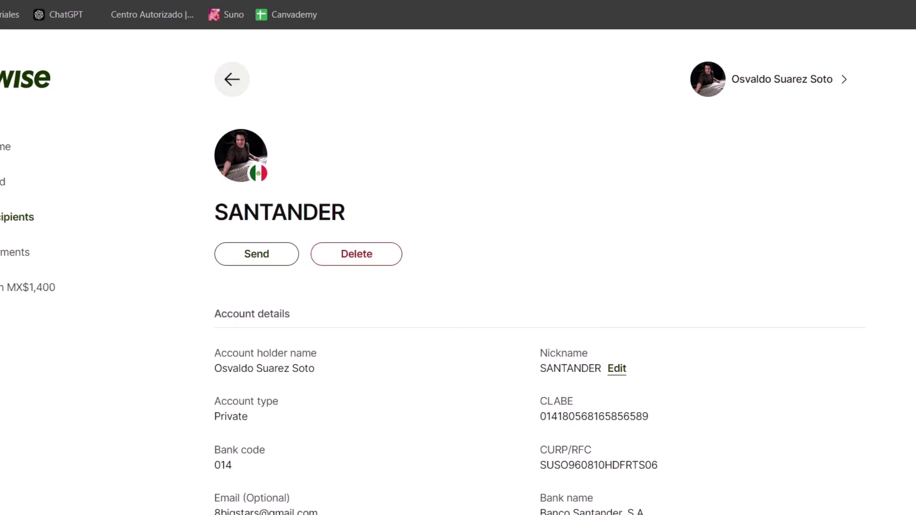
scroll(539, 275, "down", 4)
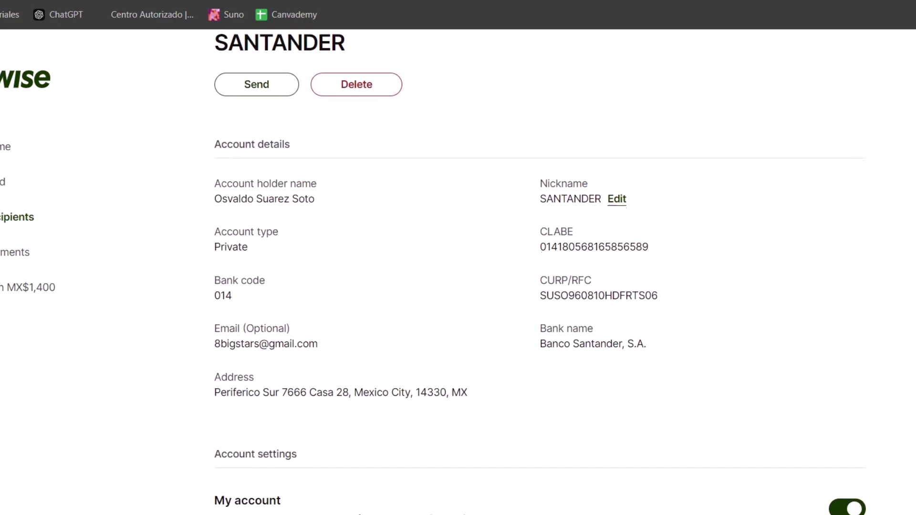
Step: Look through the SANTANDER recipient's account settings, including My account and Trusted account, and the transactions section
scroll(540, 275, "down", 2)
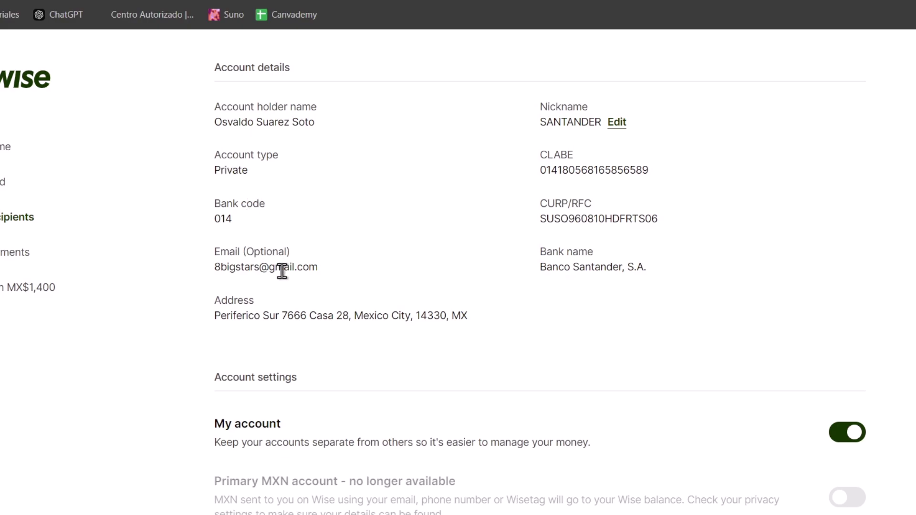
scroll(310, 311, "down", 5)
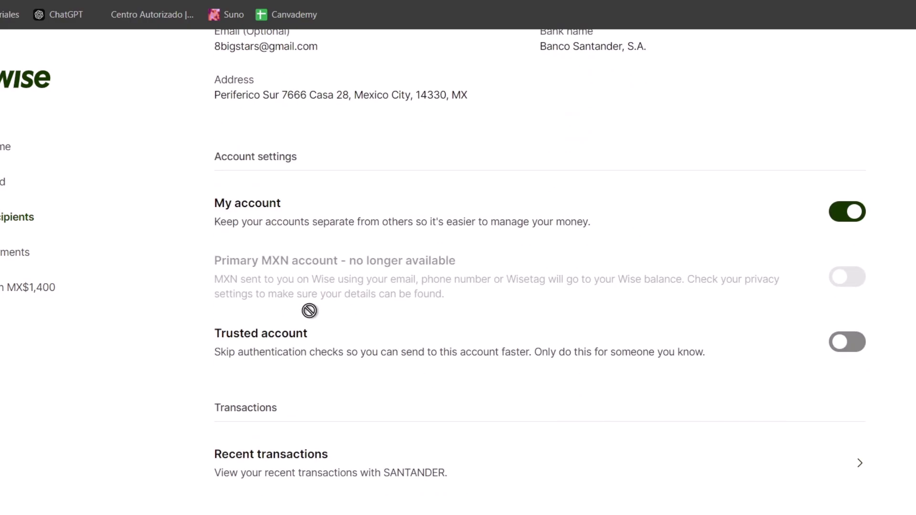
double_click(852, 347)
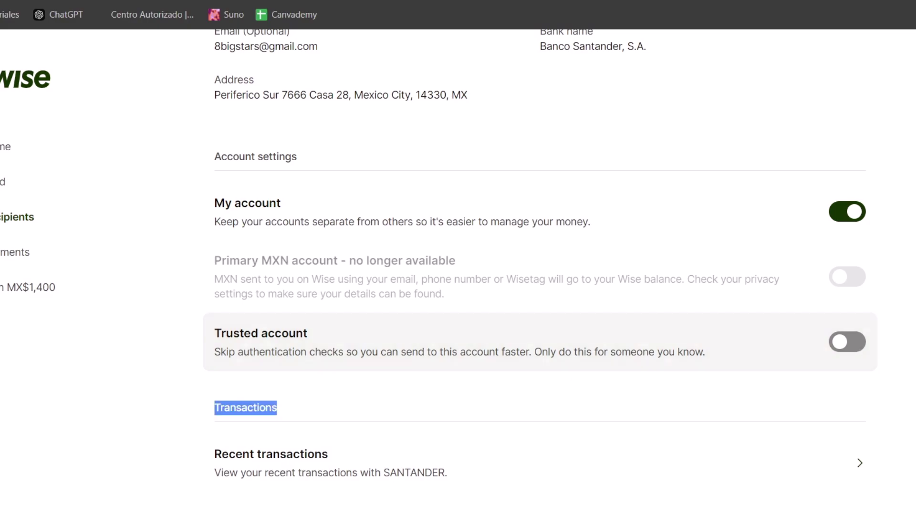
scroll(539, 262, "up", 5)
scroll(539, 262, "down", 5)
left_click(748, 266)
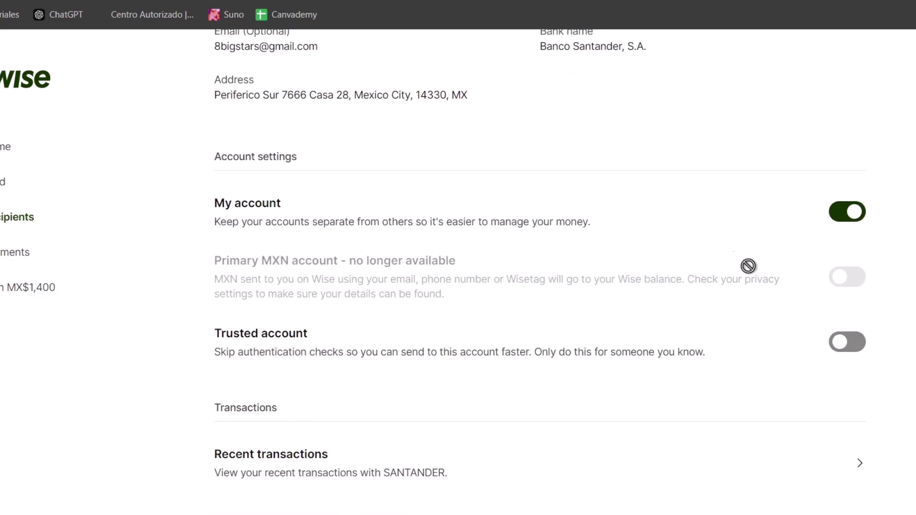
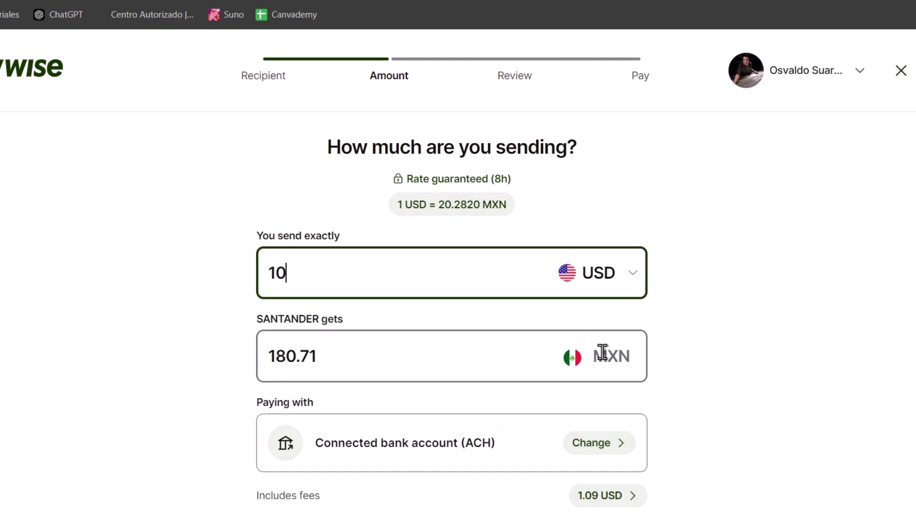
Step: Check the MXN amount and payment method for the 10 USD transfer to SANTANDER and continue to the transfer review
left_click_drag(276, 356, 399, 350)
left_click(399, 350)
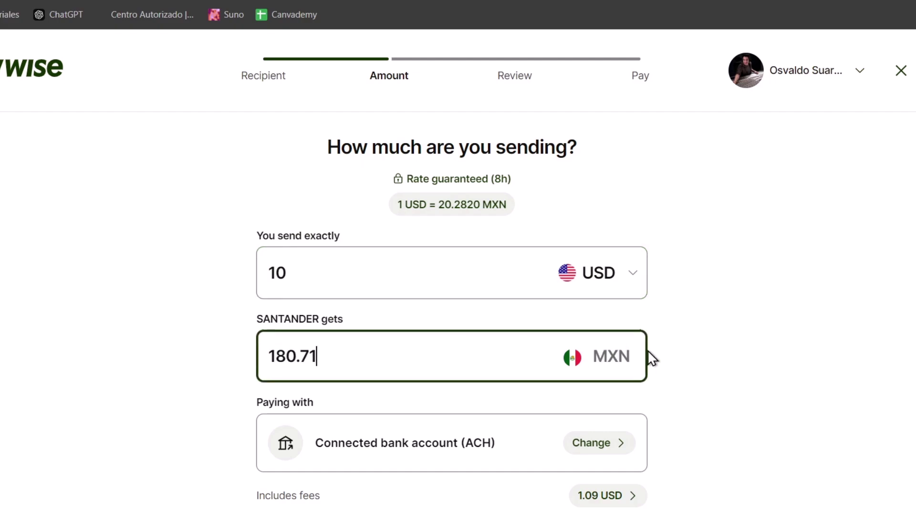
left_click_drag(592, 357, 675, 367)
left_click(681, 359)
scroll(678, 358, "down", 3)
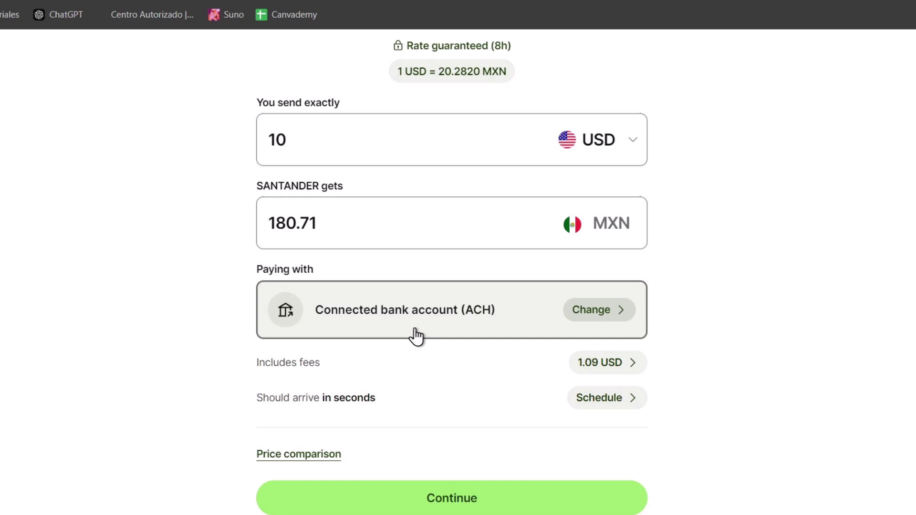
left_click(439, 498)
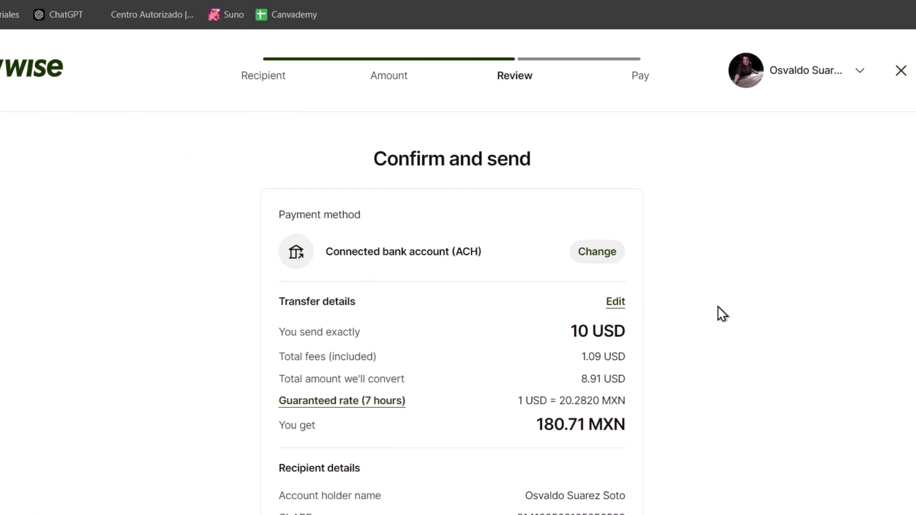
Step: Examine the total fees, the amount to convert and the MXN amount received in the transfer details
scroll(711, 310, "down", 5)
scroll(704, 309, "up", 5)
left_click_drag(284, 358, 635, 371)
left_click(642, 370)
left_click_drag(580, 380, 619, 382)
left_click(633, 390)
left_click_drag(534, 425, 651, 427)
scroll(645, 427, "down", 5)
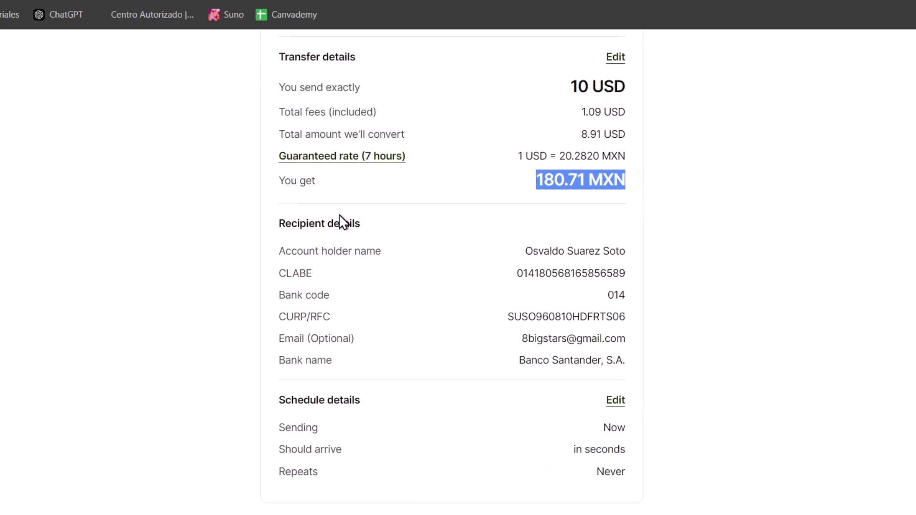
Step: Examine the recipient details and the sending schedule of the transfer without continuing to payment
left_click_drag(279, 225, 369, 231)
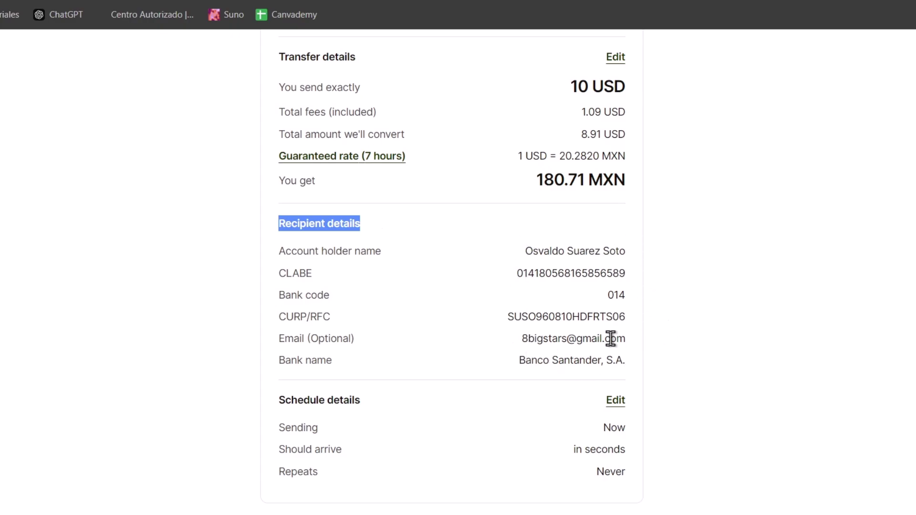
scroll(606, 339, "down", 5)
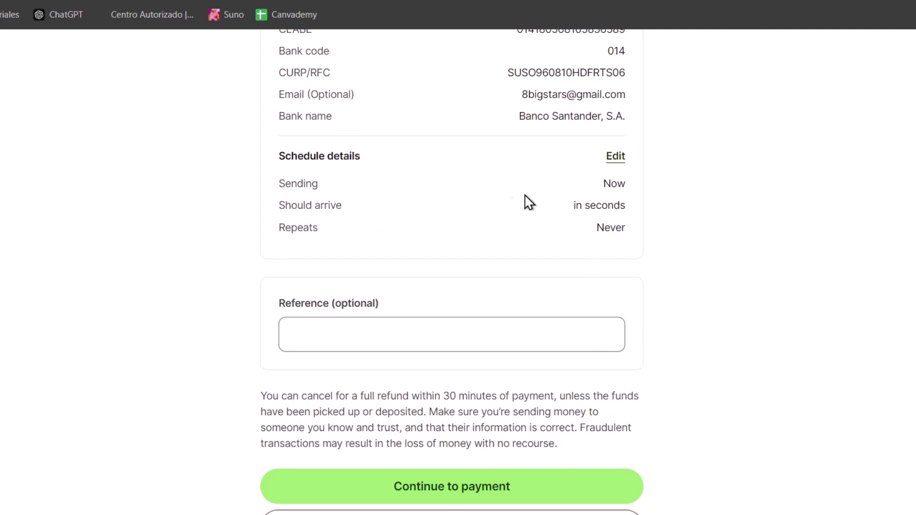
left_click_drag(600, 185, 632, 184)
left_click(621, 215)
scroll(554, 230, "down", 1)
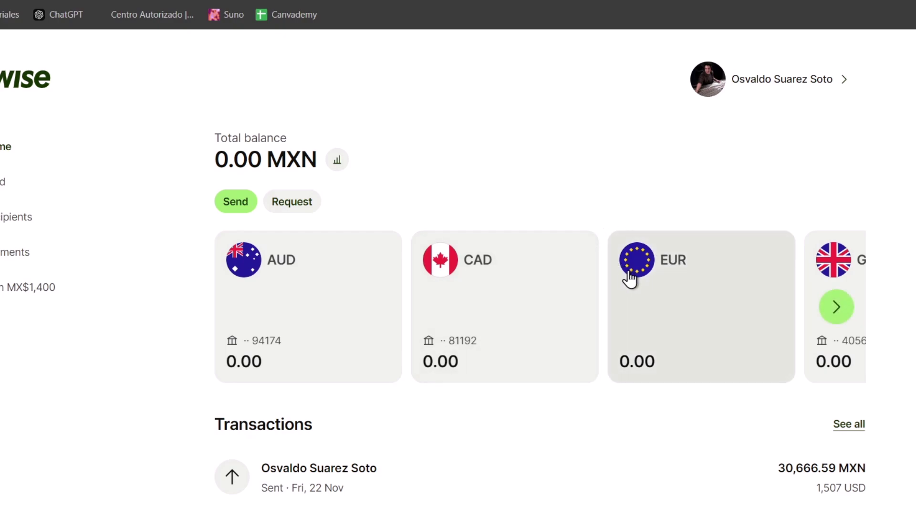
Step: Show all transactions from the Home page and examine the details of the 31 October Currency Cloud transaction
scroll(630, 279, "down", 5)
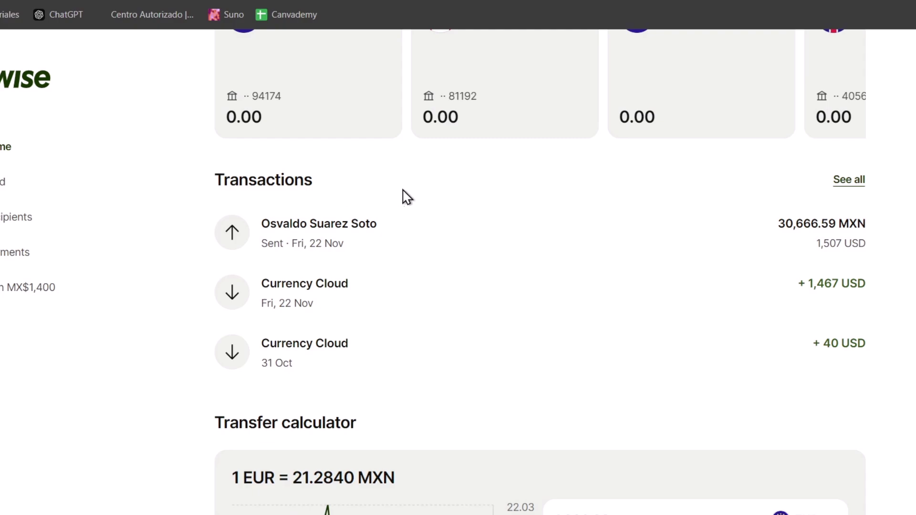
left_click(859, 181)
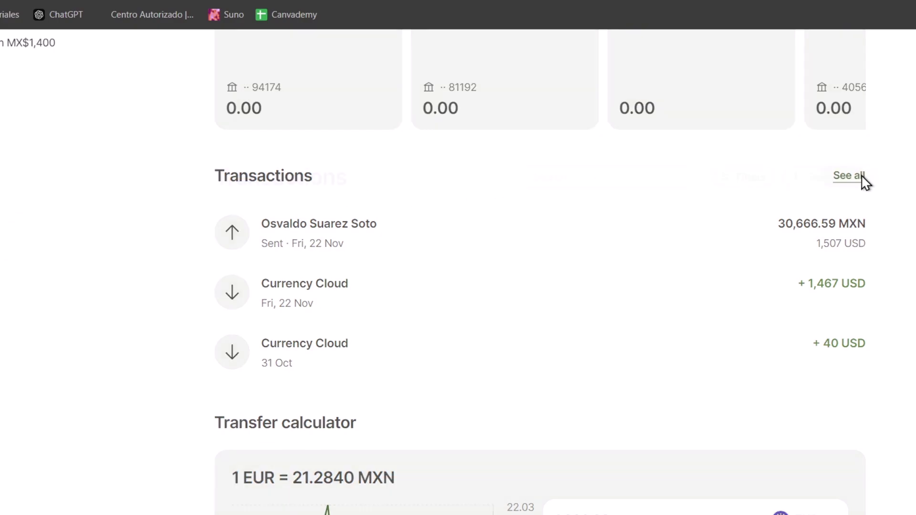
left_click(848, 189)
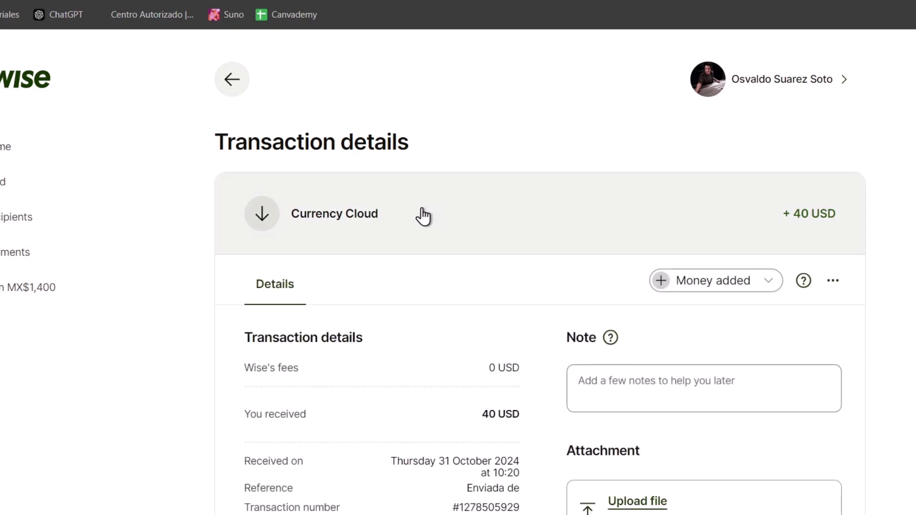
scroll(808, 144, "down", 2)
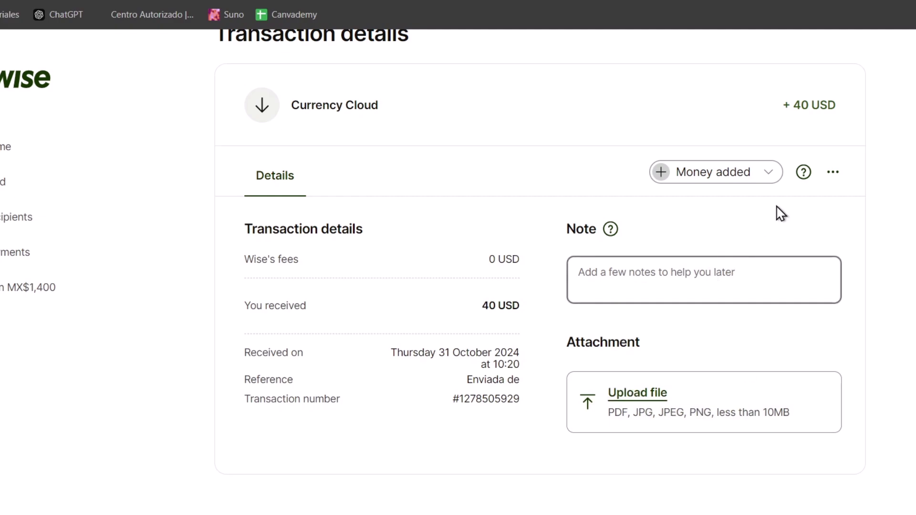
Step: Set the Currency Cloud transaction's category to Expenses and change it again to Bills
left_click(771, 172)
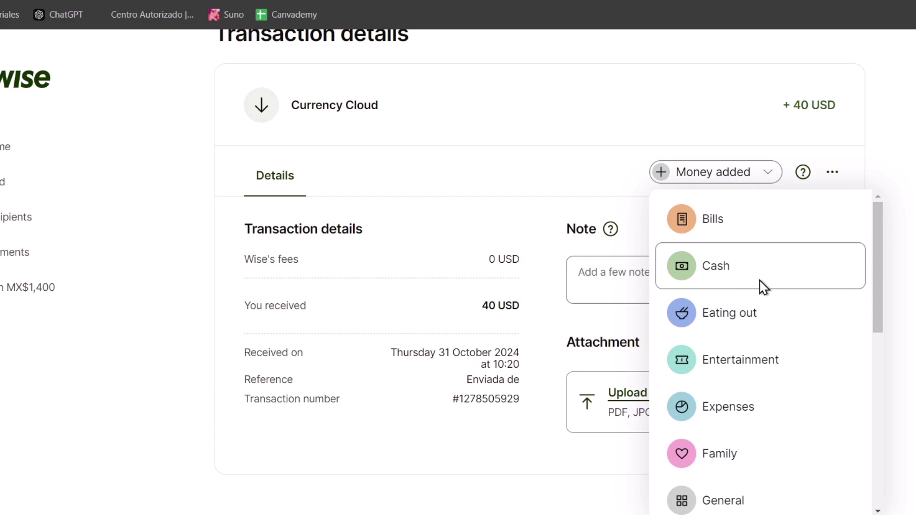
left_click(779, 406)
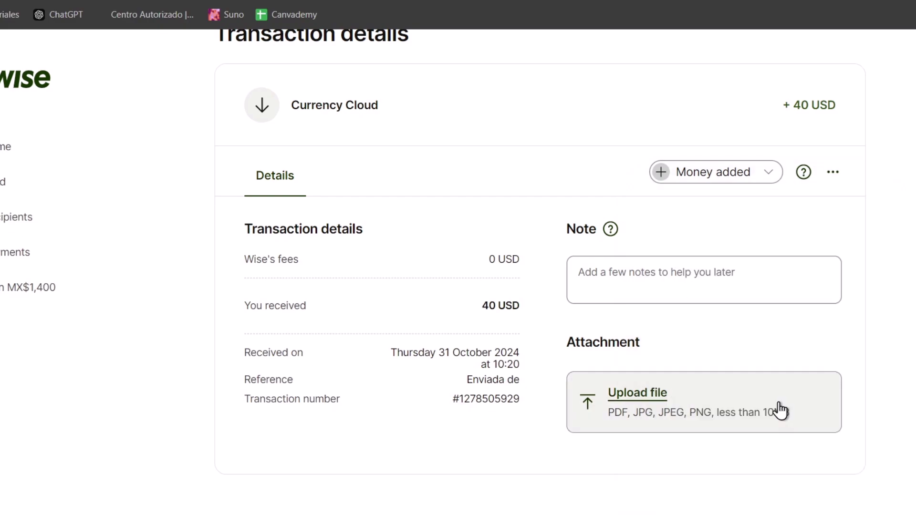
left_click(715, 176)
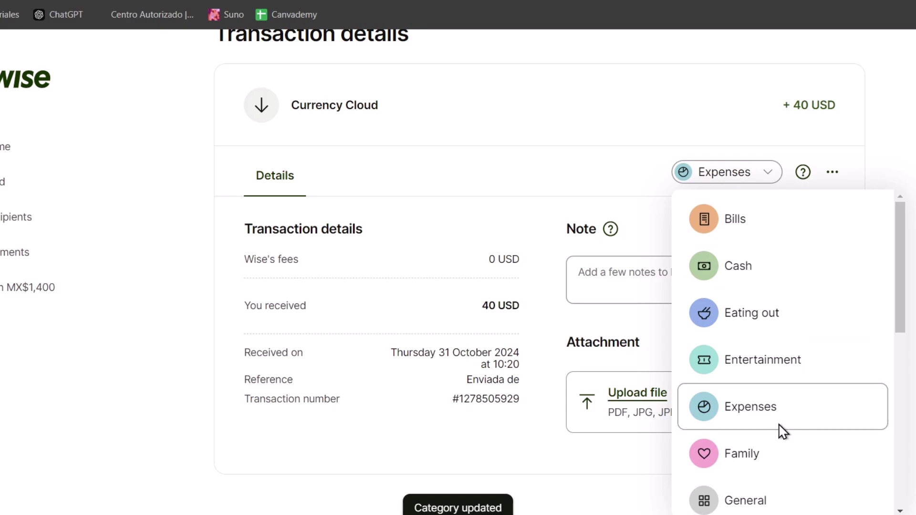
left_click(760, 231)
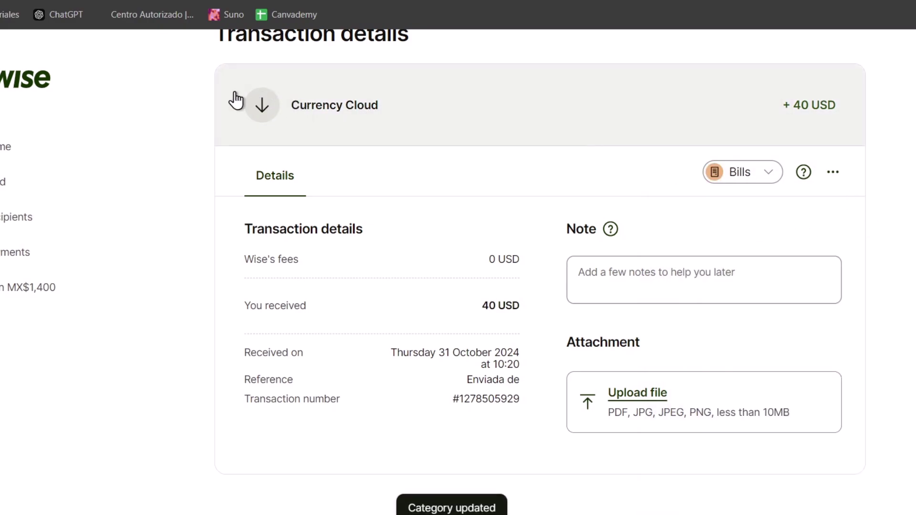
Step: Return to the Home page and look through the transactions, transfer calculator, recent contacts and Do more with Wise sections
left_click(25, 163)
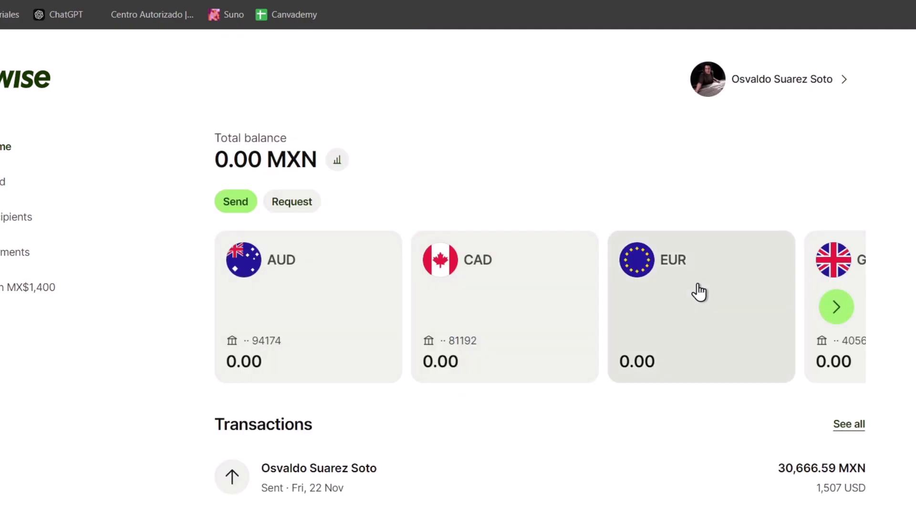
scroll(698, 295, "down", 5)
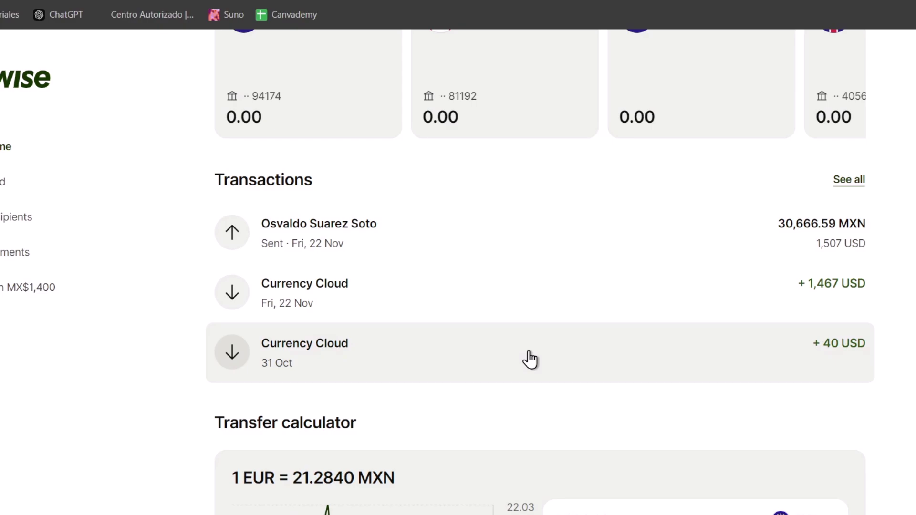
scroll(530, 361, "down", 10)
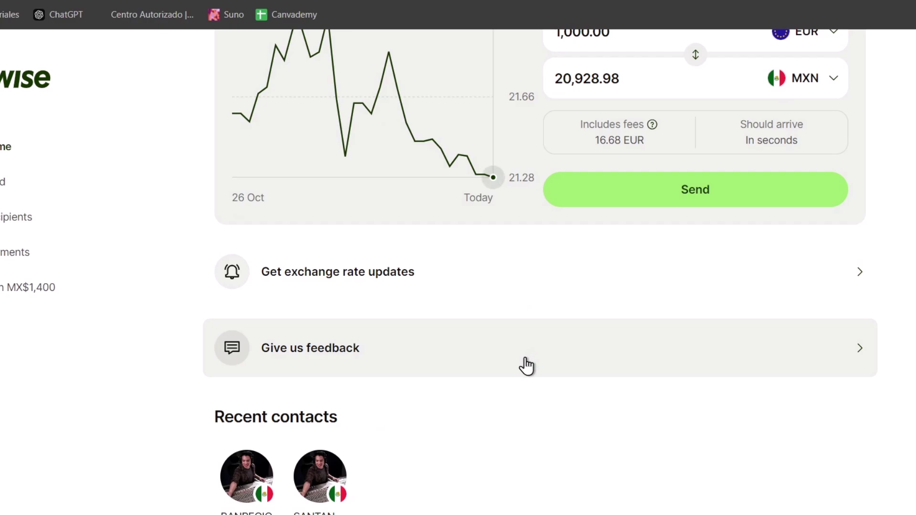
scroll(525, 369, "down", 5)
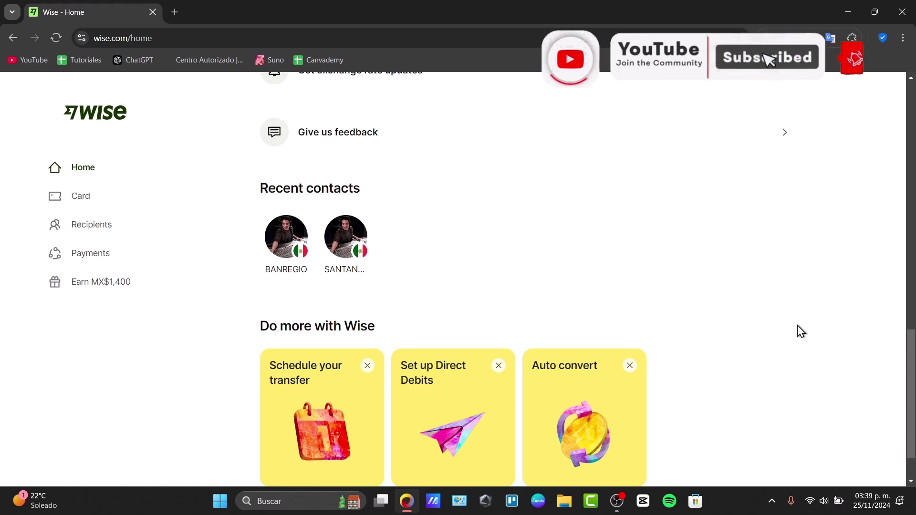
scroll(801, 331, "down", 1)
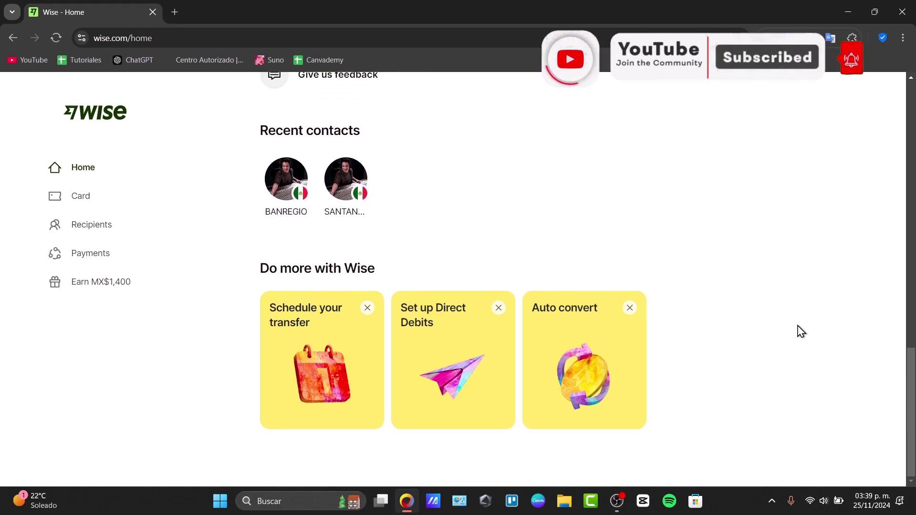